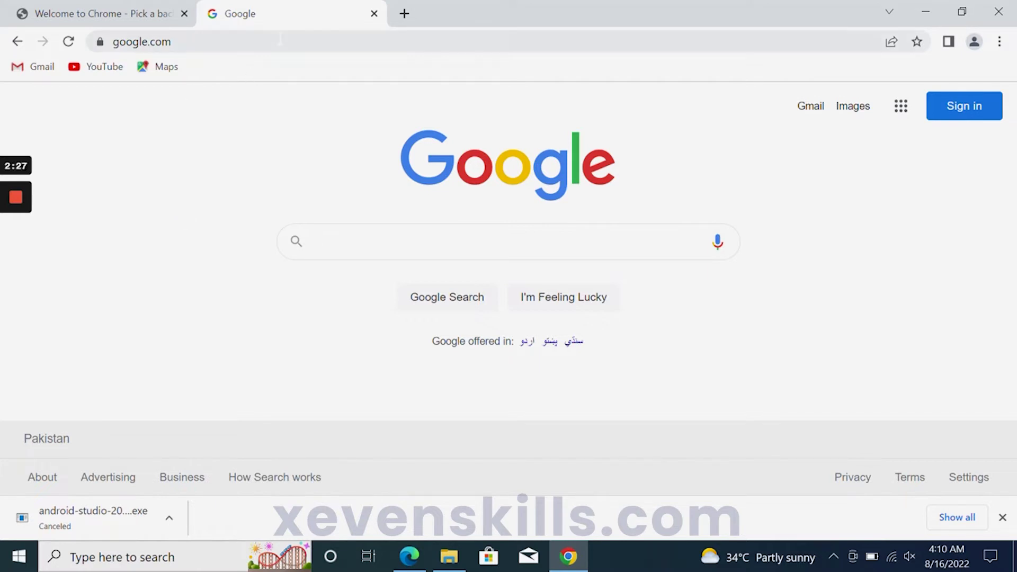
Search Google for 'download android studio'
click(476, 241)
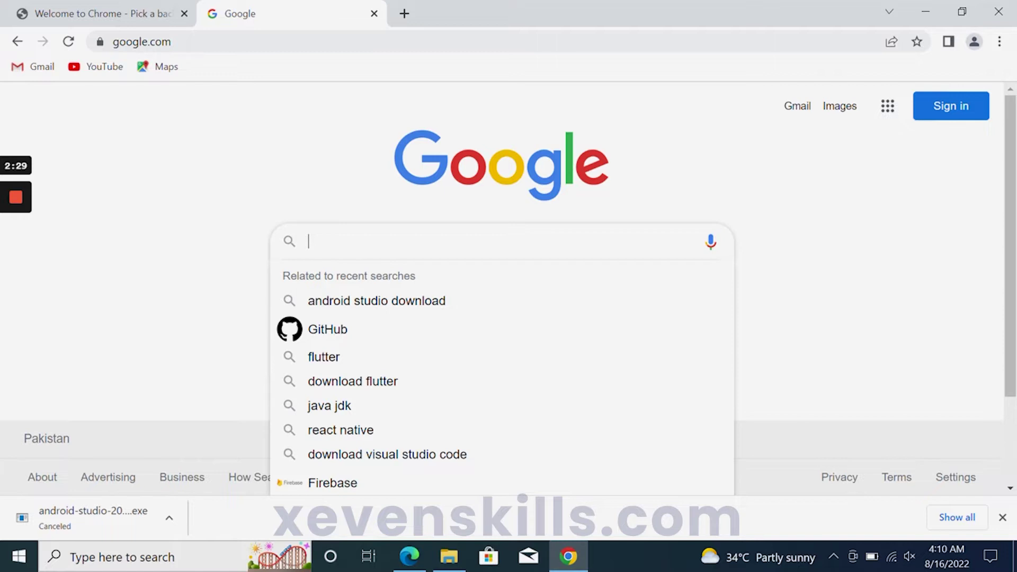
text(download)
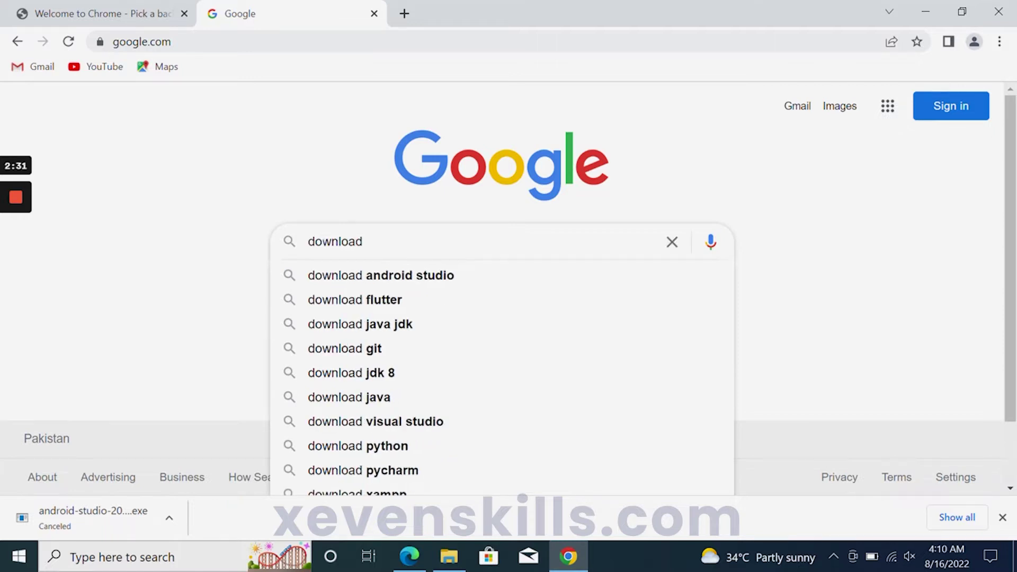
click(390, 280)
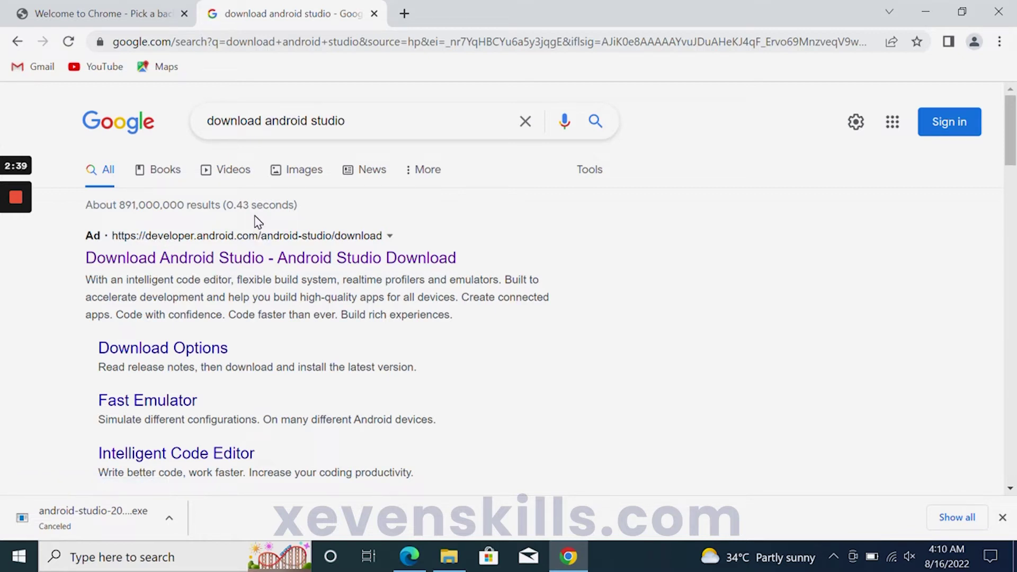
Open the developer.android.com Android Studio page and start the Android Studio download
click(252, 257)
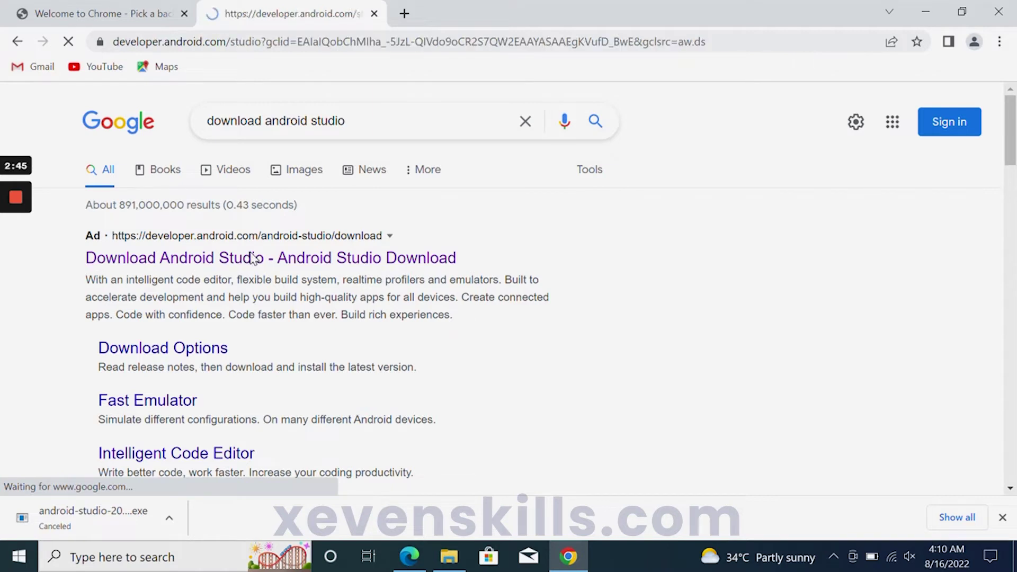
scroll(400, 258, down, 3)
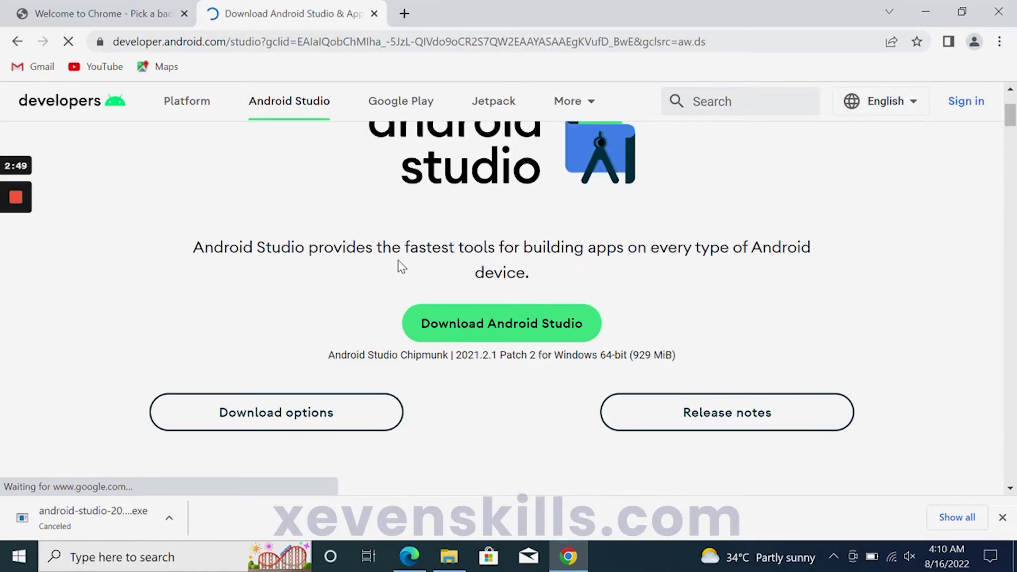
click(480, 324)
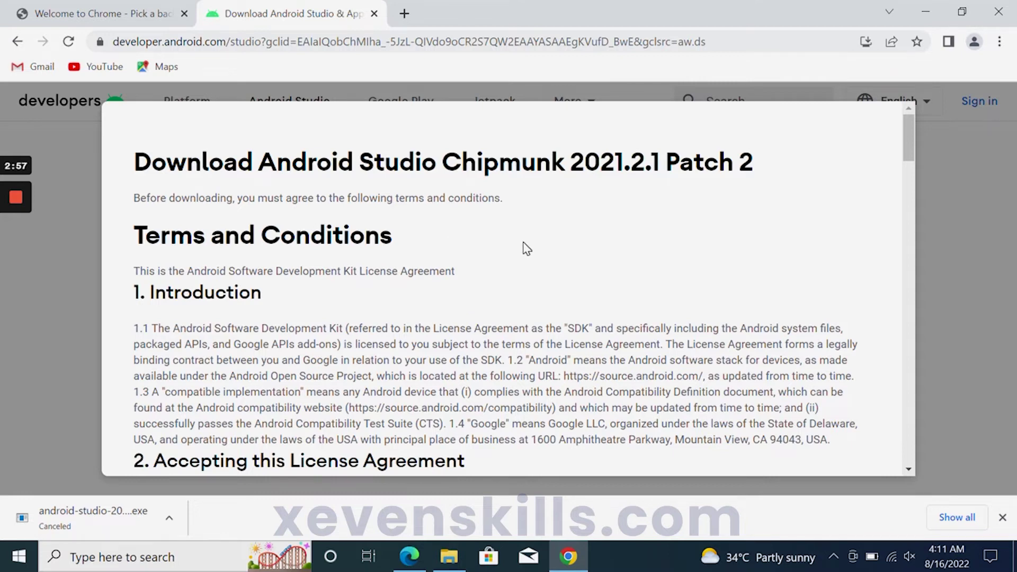
Agree to the terms and download android-studio-2021.2.1.16-windows for Chipmunk Patch 2
scroll(525, 248, down, 20)
scroll(392, 296, down, 20)
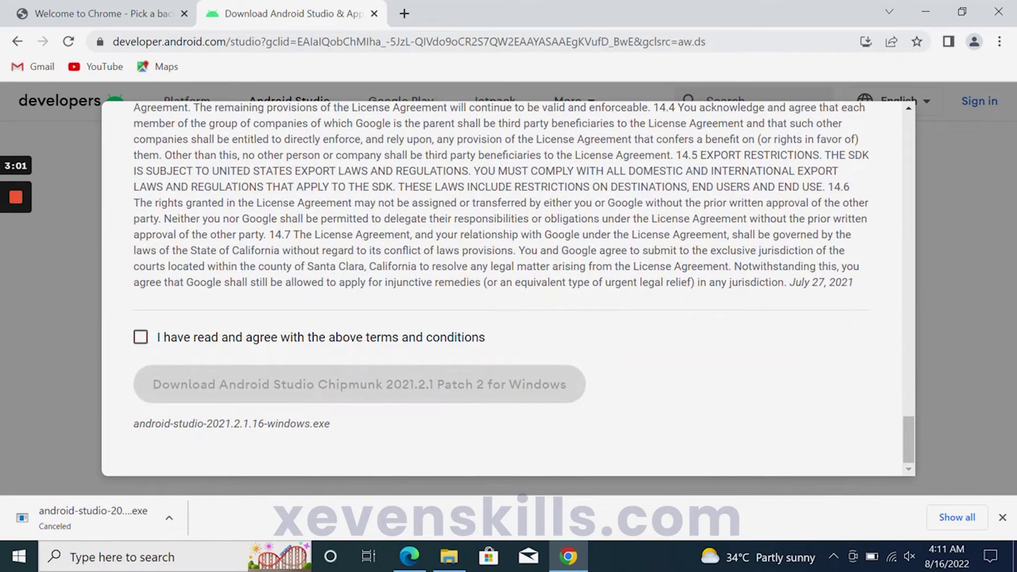
click(142, 342)
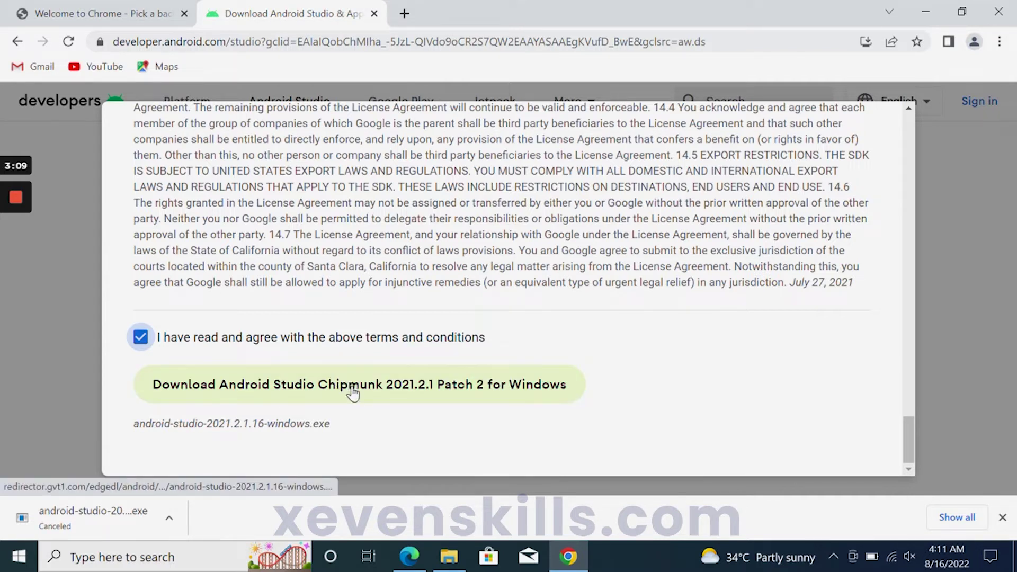
click(389, 383)
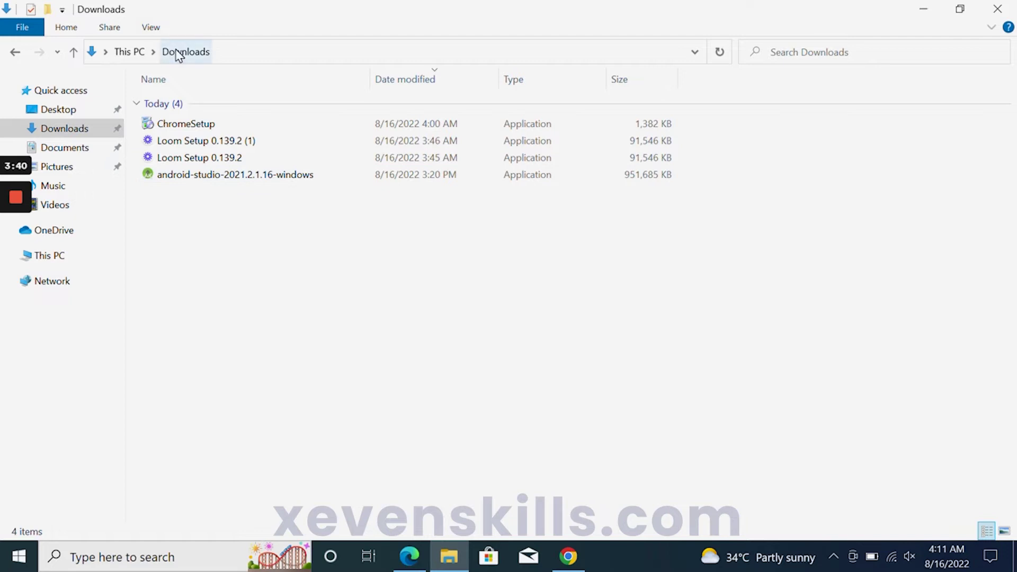
Run android-studio-2021.2.1.16-windows from the Downloads folder
double_click(236, 178)
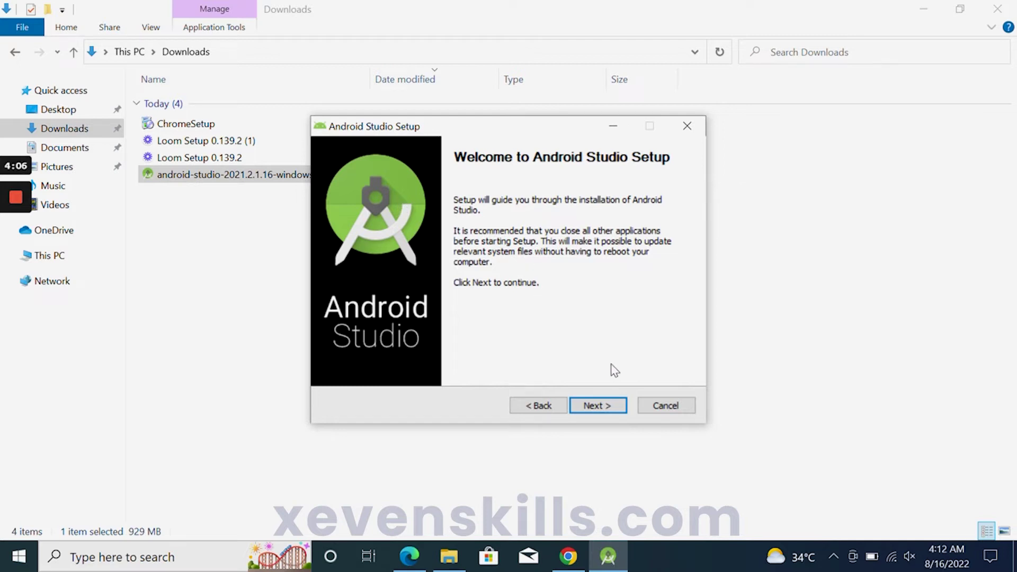
Install Android Studio with default components to C:\Program Files\Android\Android Studio, then launch it
click(597, 406)
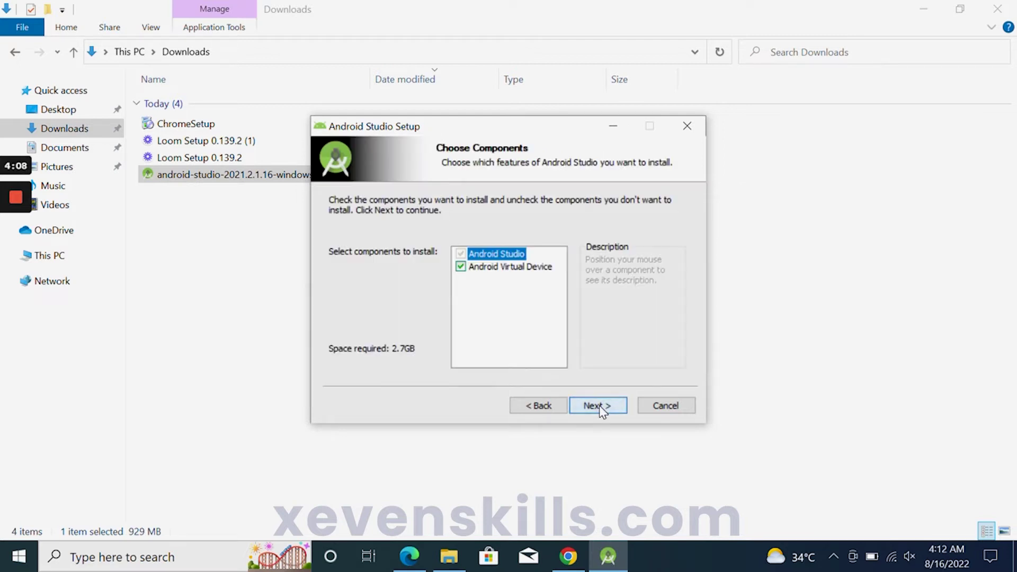
click(595, 408)
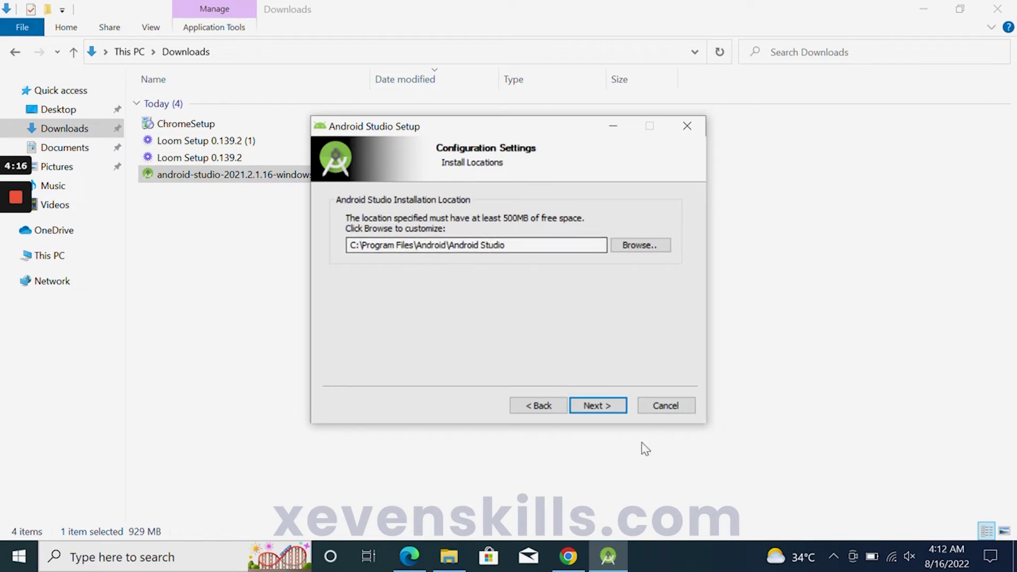
click(612, 409)
click(617, 405)
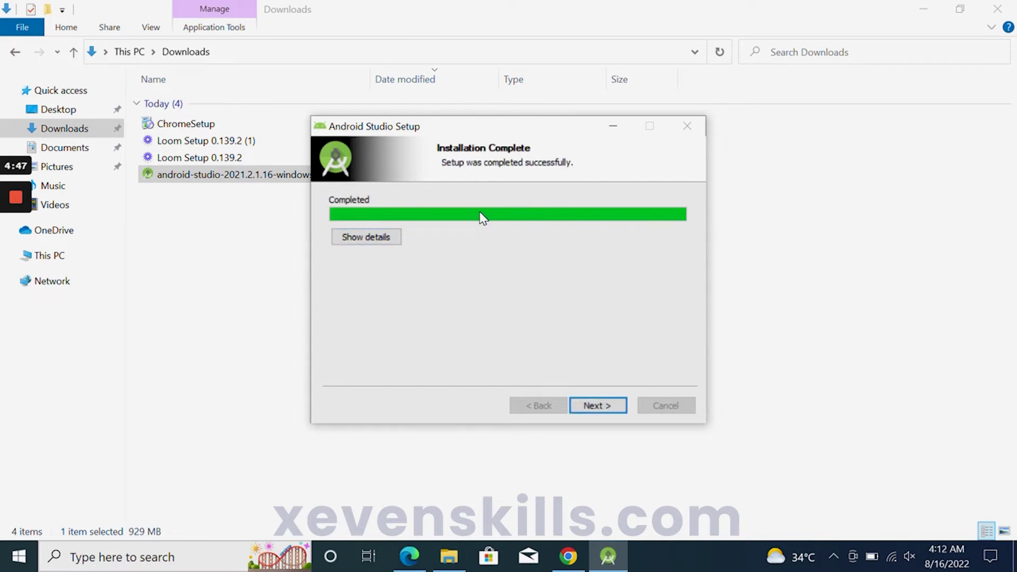
click(598, 409)
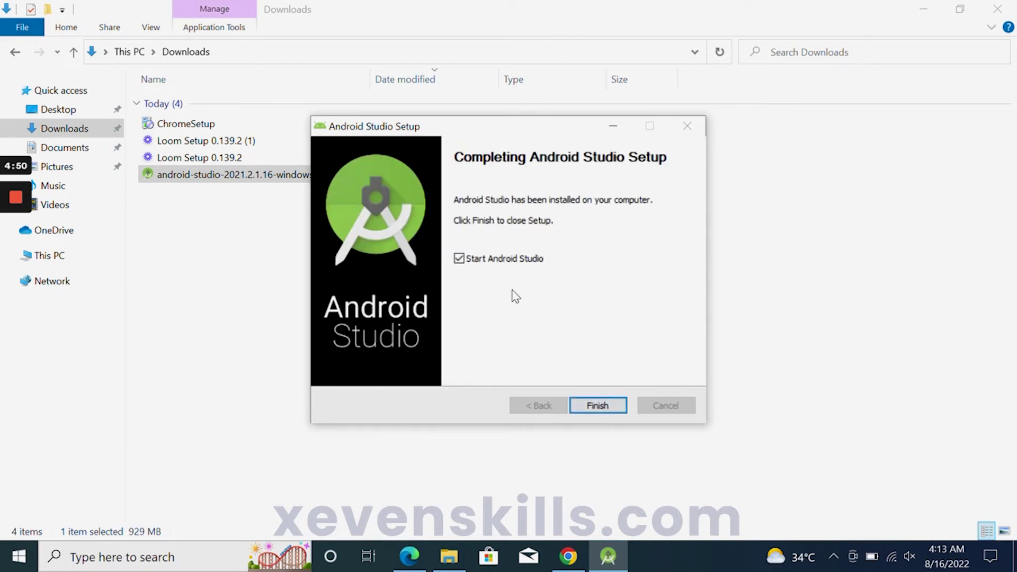
click(611, 405)
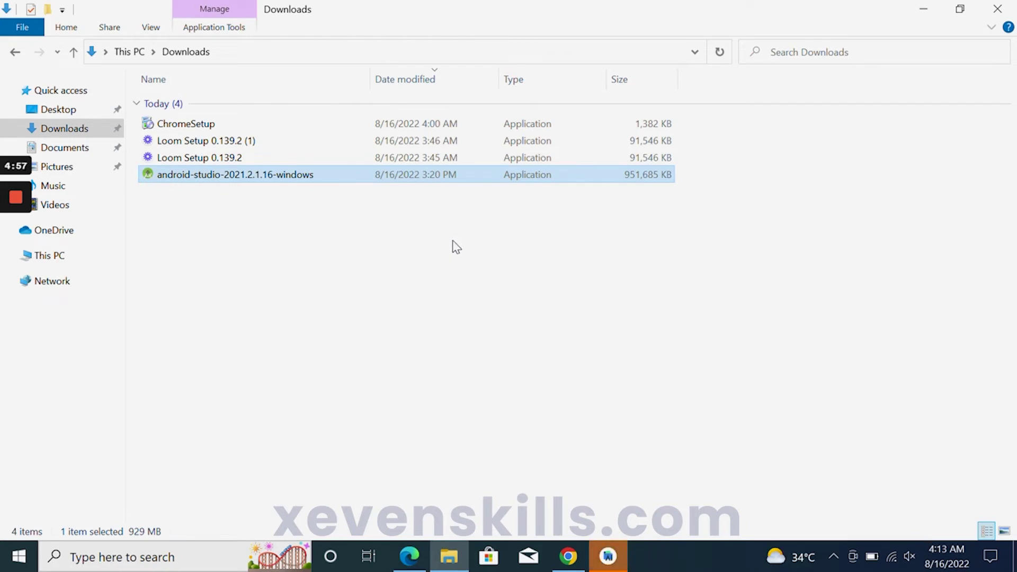
Start Android Studio with 'Do not import settings' selected
click(605, 557)
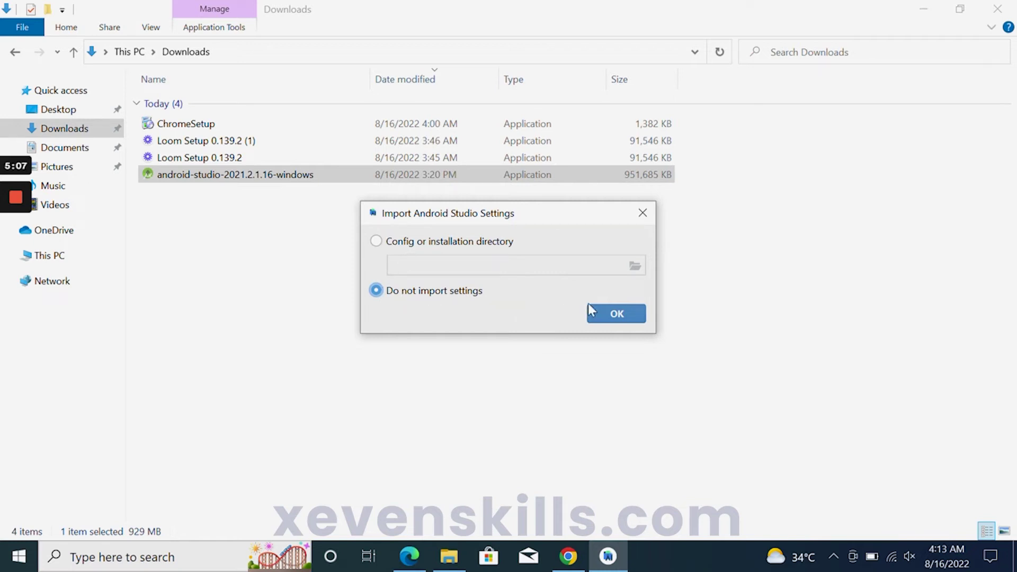
click(602, 317)
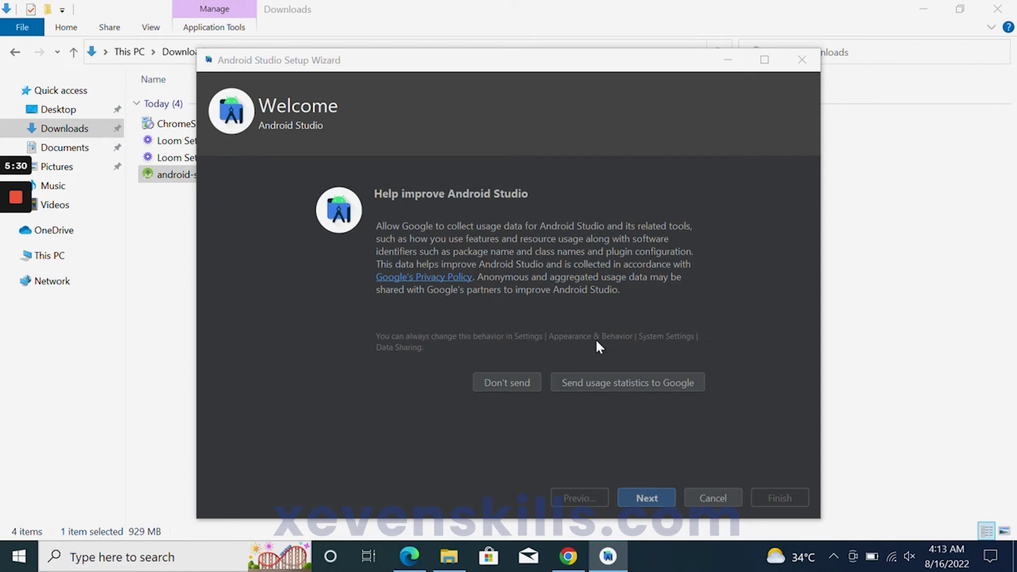
Answer the usage-data prompt, choose Standard setup and Darcula theme, and confirm SDK settings
click(604, 382)
click(644, 500)
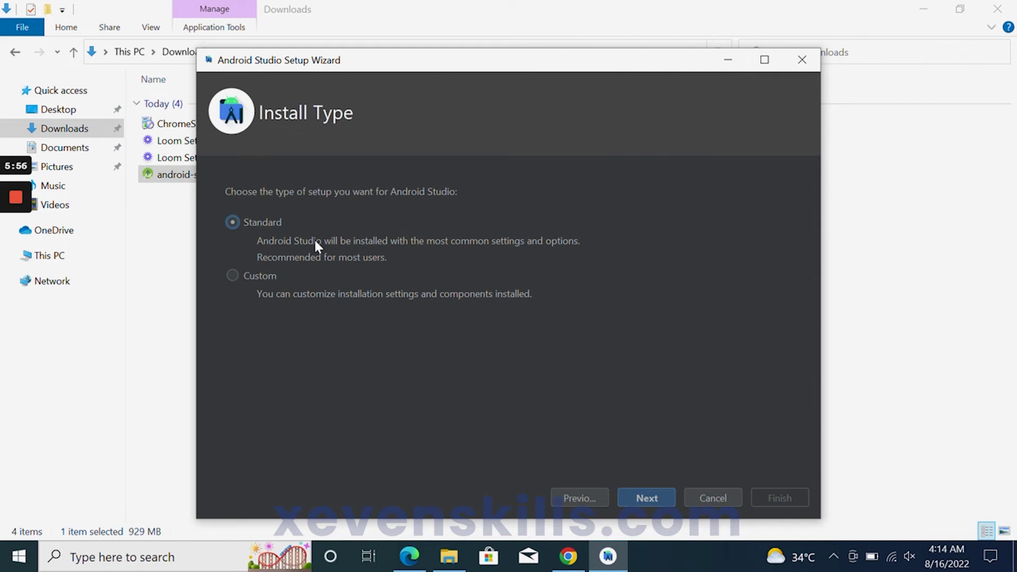
click(633, 494)
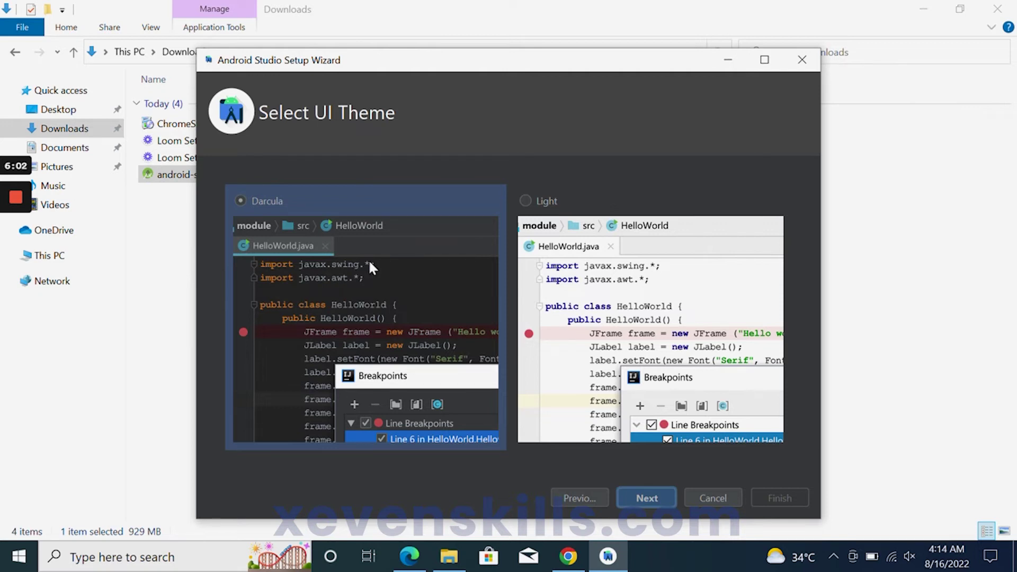
click(648, 498)
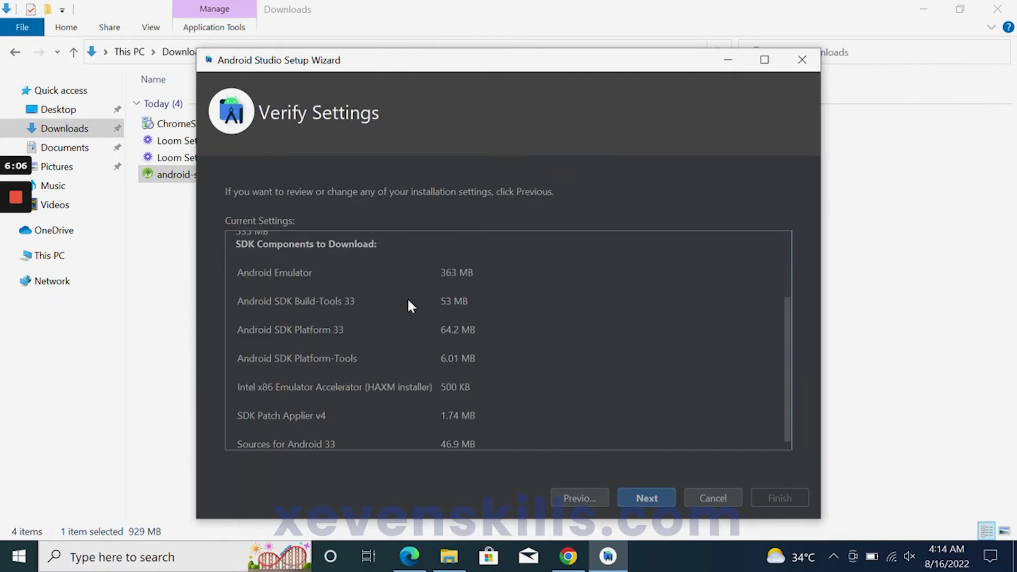
scroll(409, 306, down, 1)
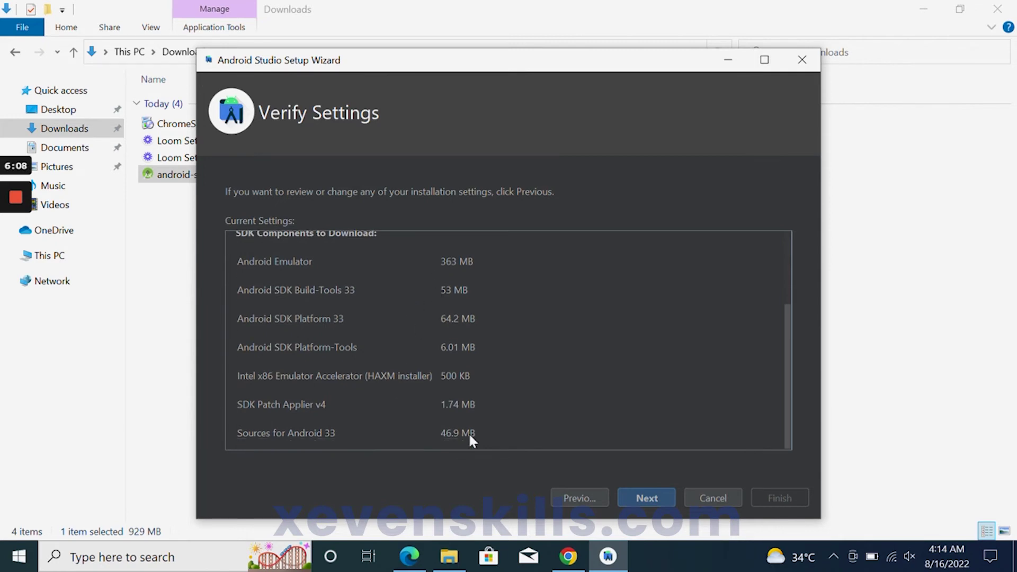
scroll(444, 292, up, 3)
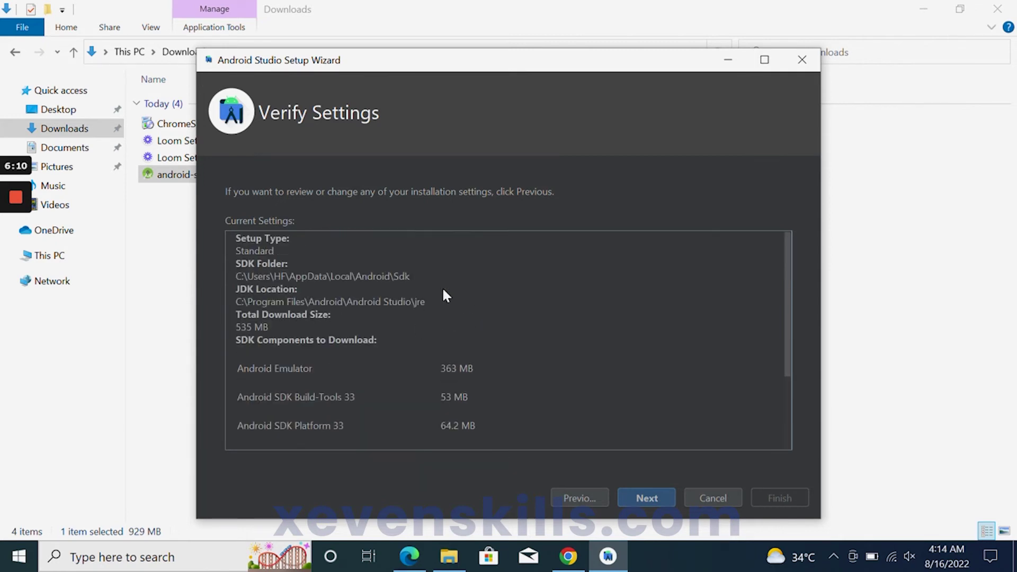
click(641, 493)
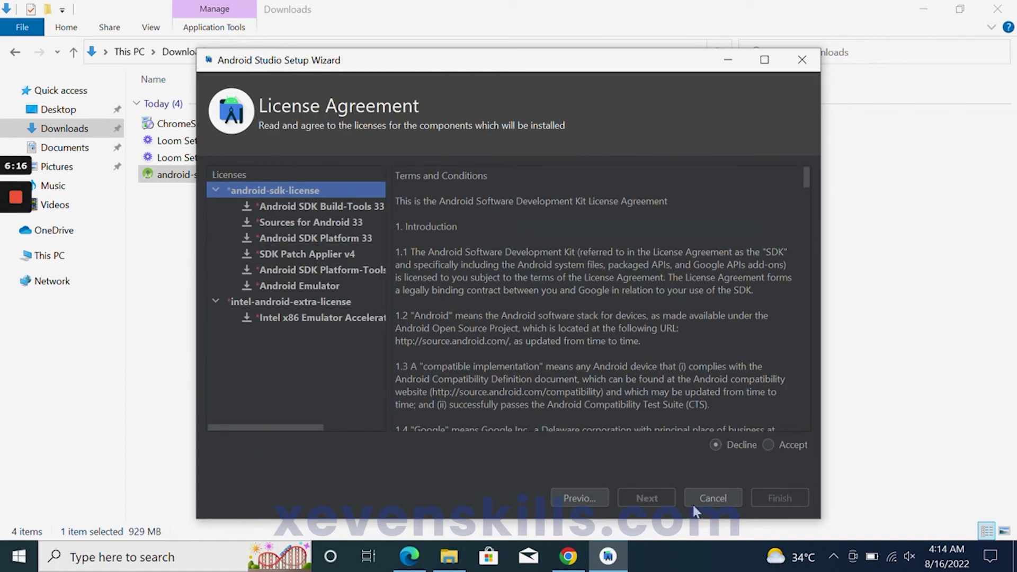
Accept android-sdk-license and intel-android-extra-license, then finish to start the SDK component downloads
scroll(735, 386, down, 5)
click(769, 445)
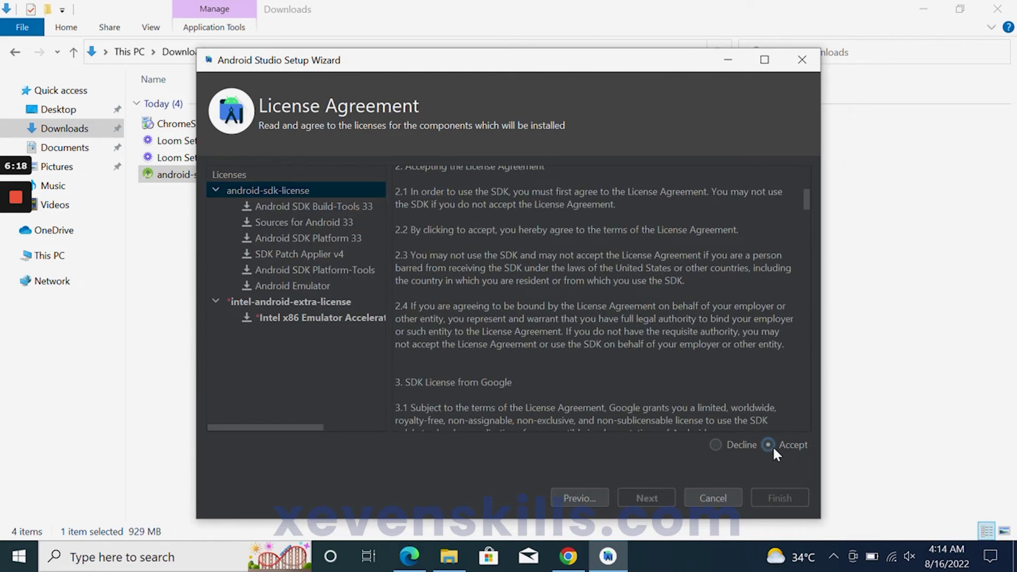
scroll(629, 318, down, 15)
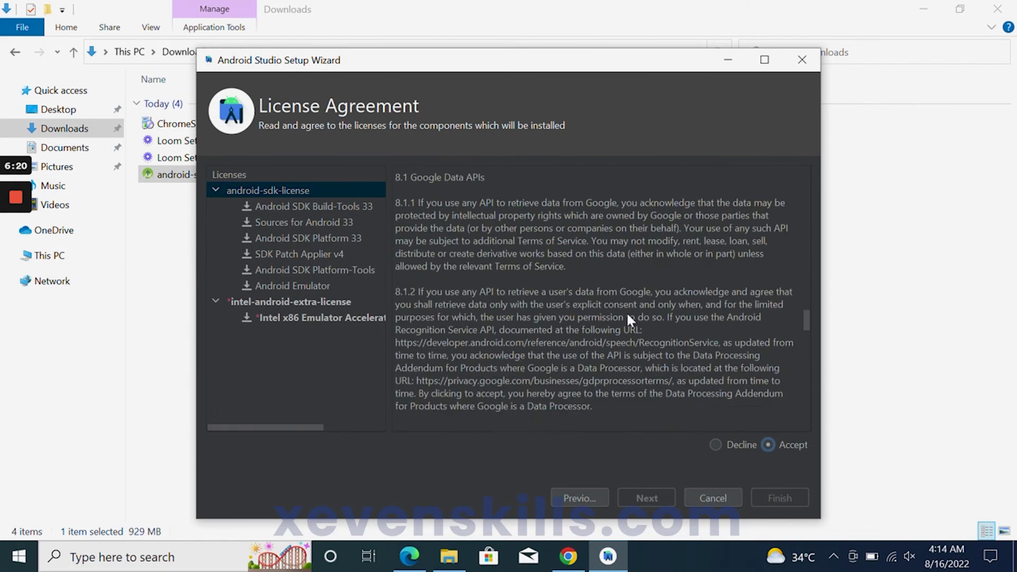
scroll(588, 307, down, 15)
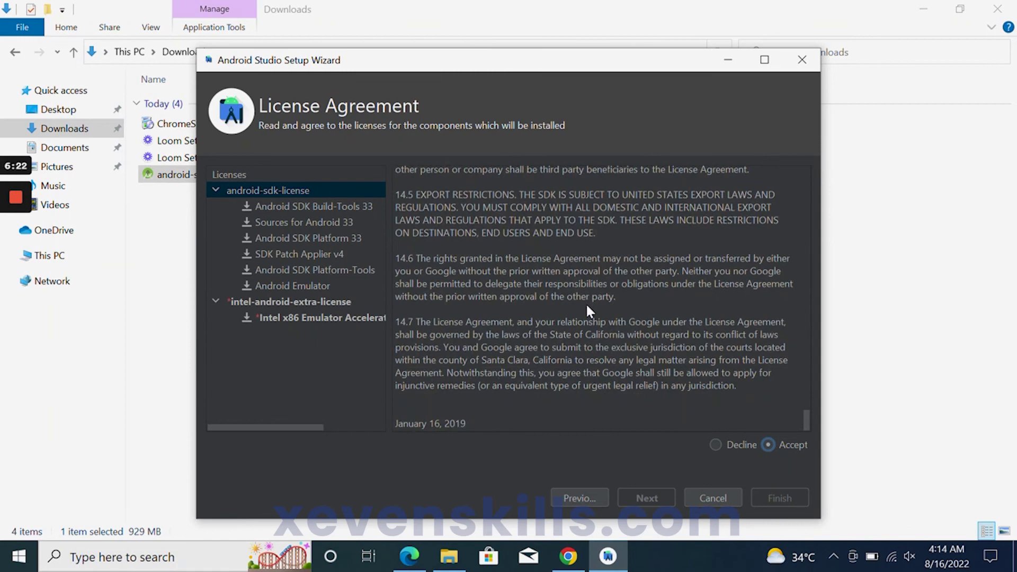
click(359, 301)
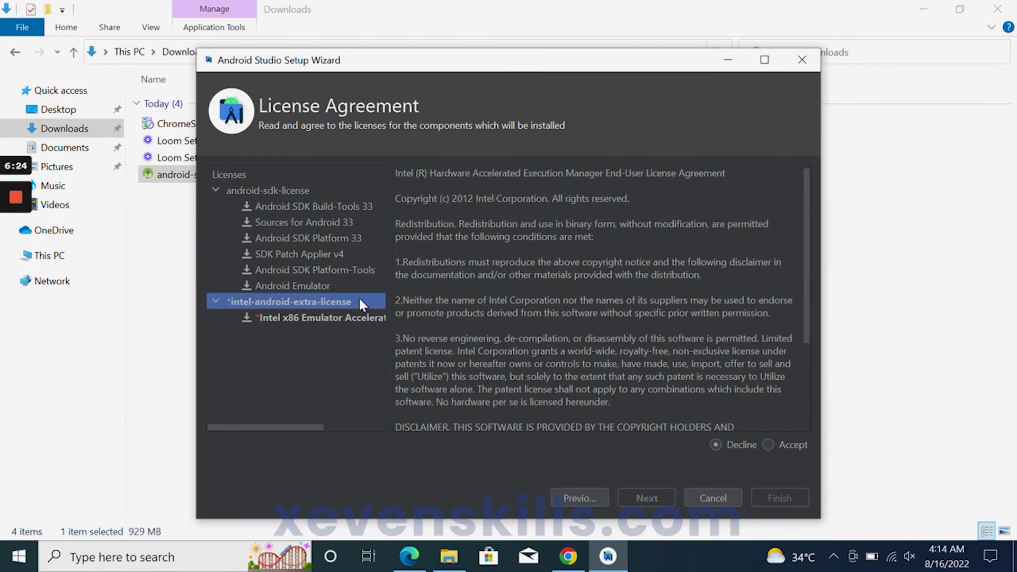
click(268, 192)
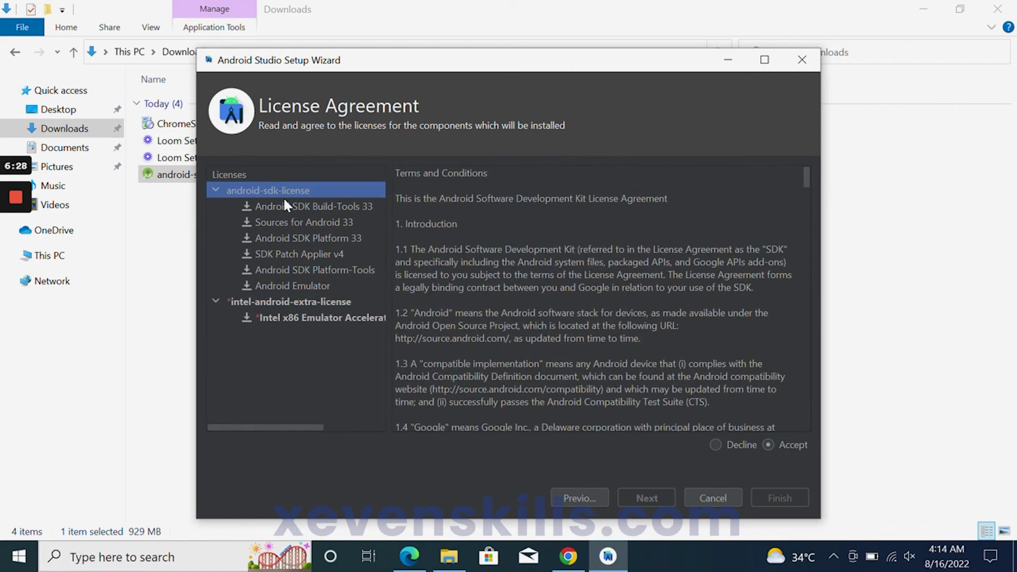
click(273, 301)
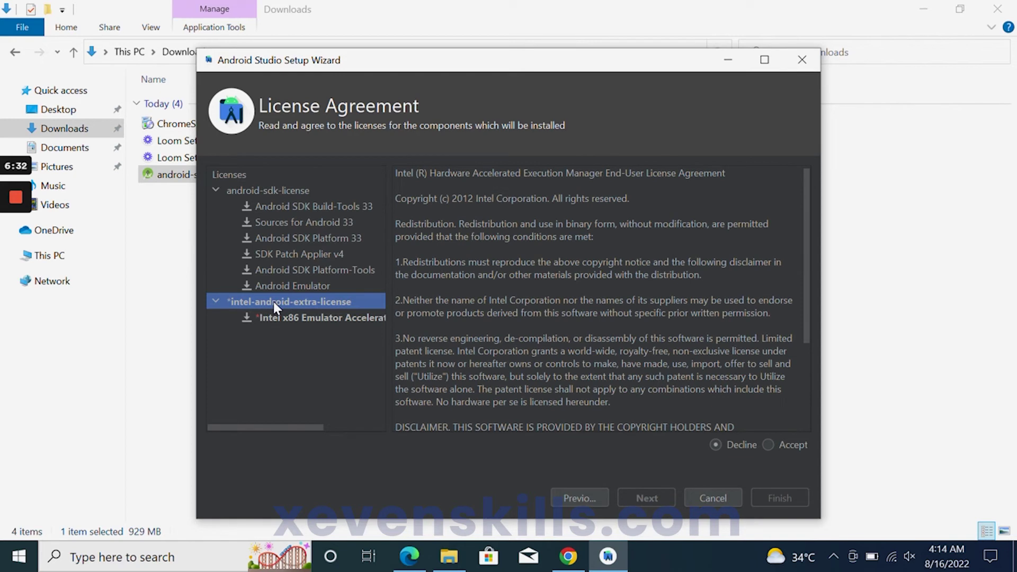
scroll(493, 328, down, 3)
click(768, 445)
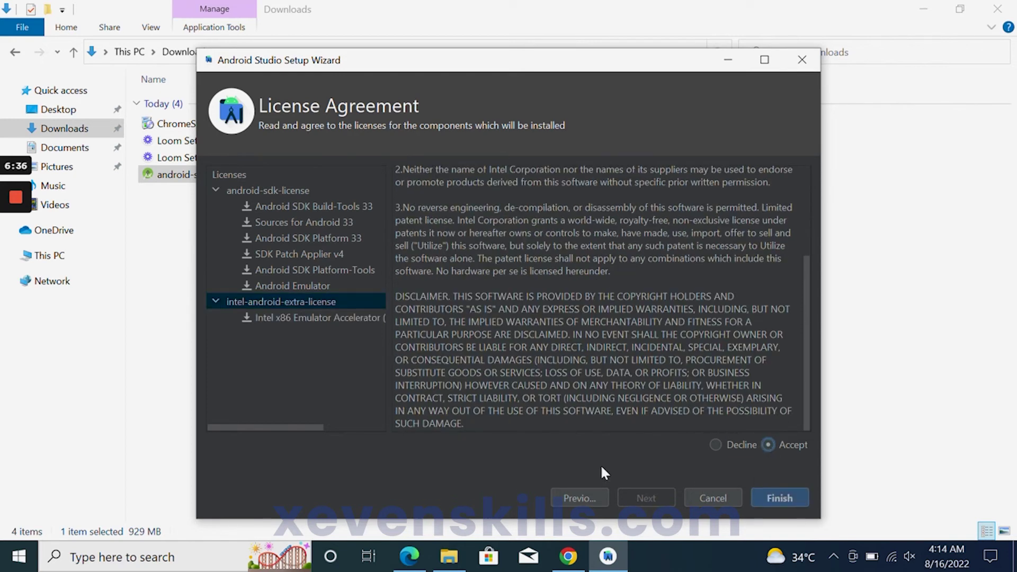
click(792, 499)
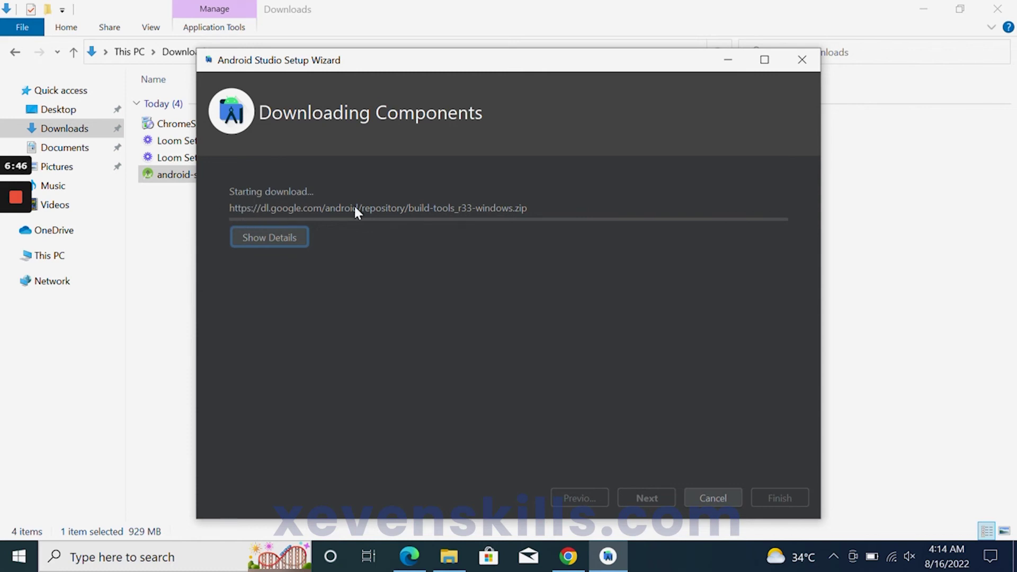
Review the detailed download log ending in the Intel HAXM failure, then close the wizard
click(273, 238)
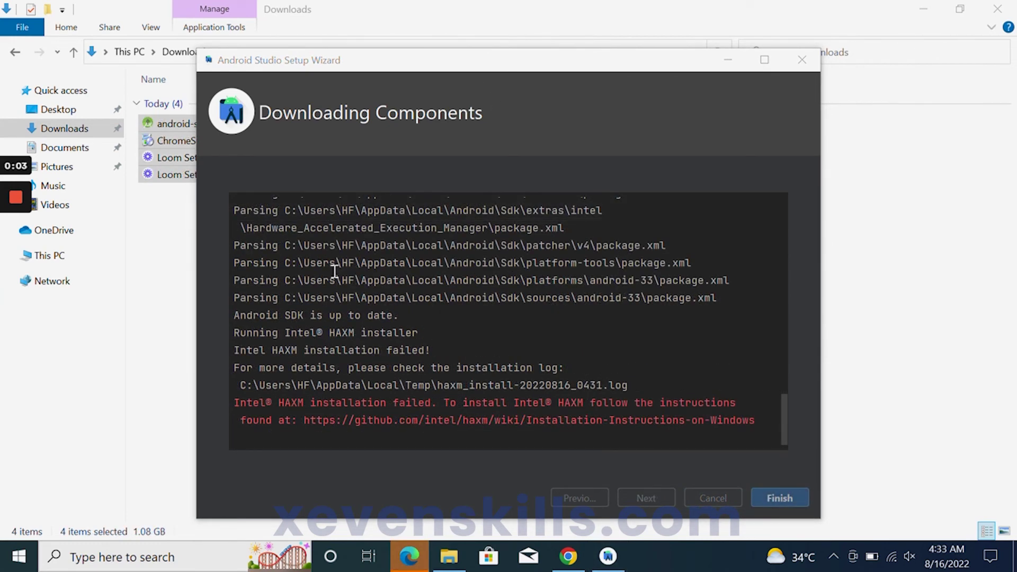
scroll(426, 253, up, 5)
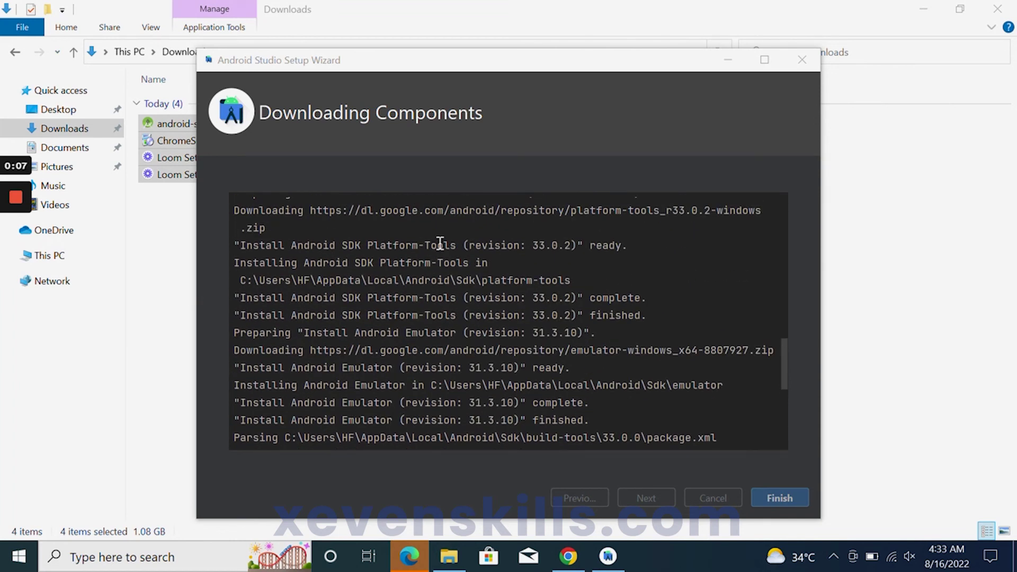
scroll(428, 244, down, 5)
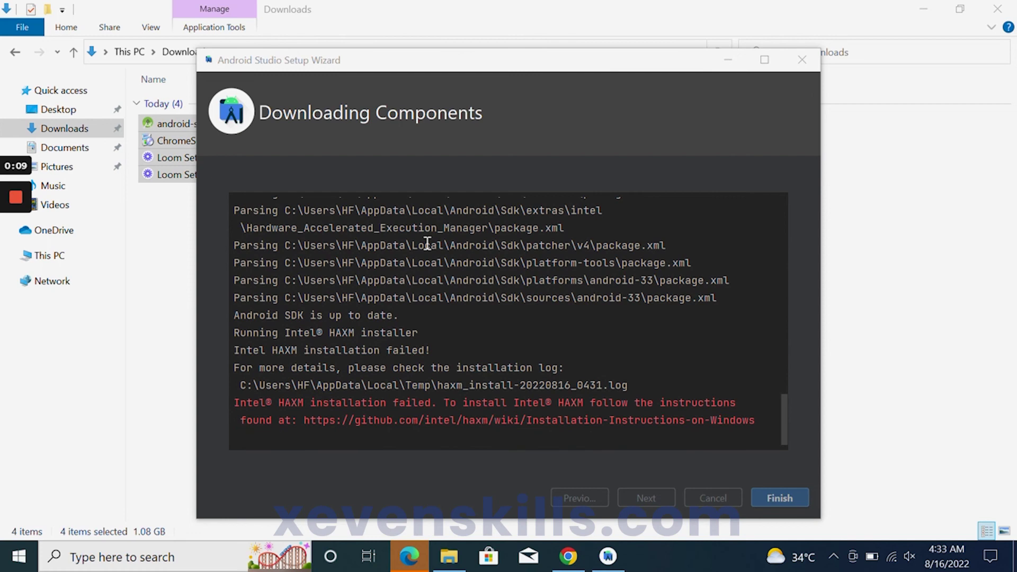
click(779, 500)
click(776, 498)
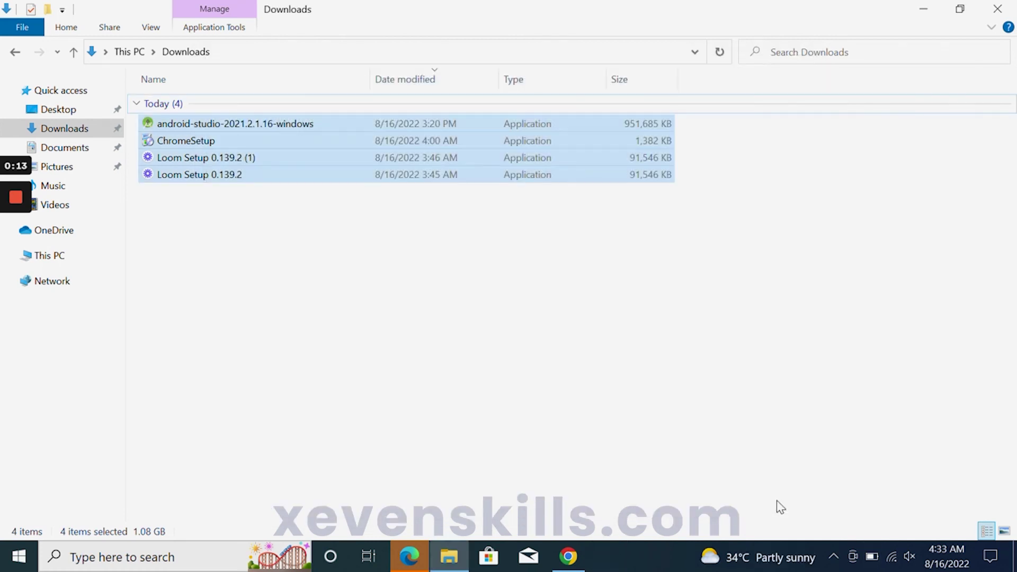